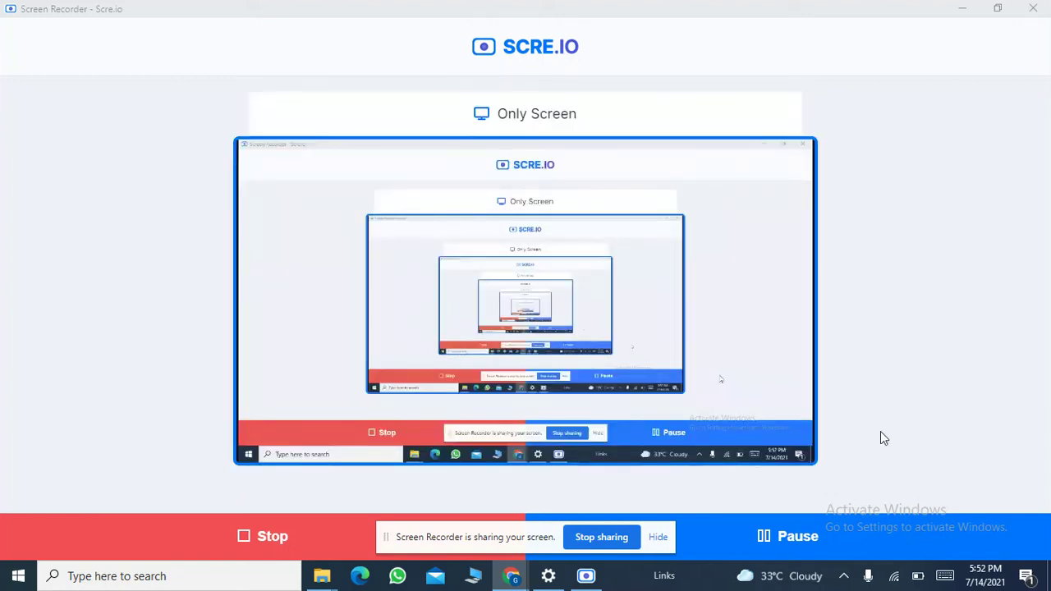
# Show thumbnail previews of the open Chrome browser windows
pyautogui.click(514, 579)
pyautogui.moveTo(511, 576)
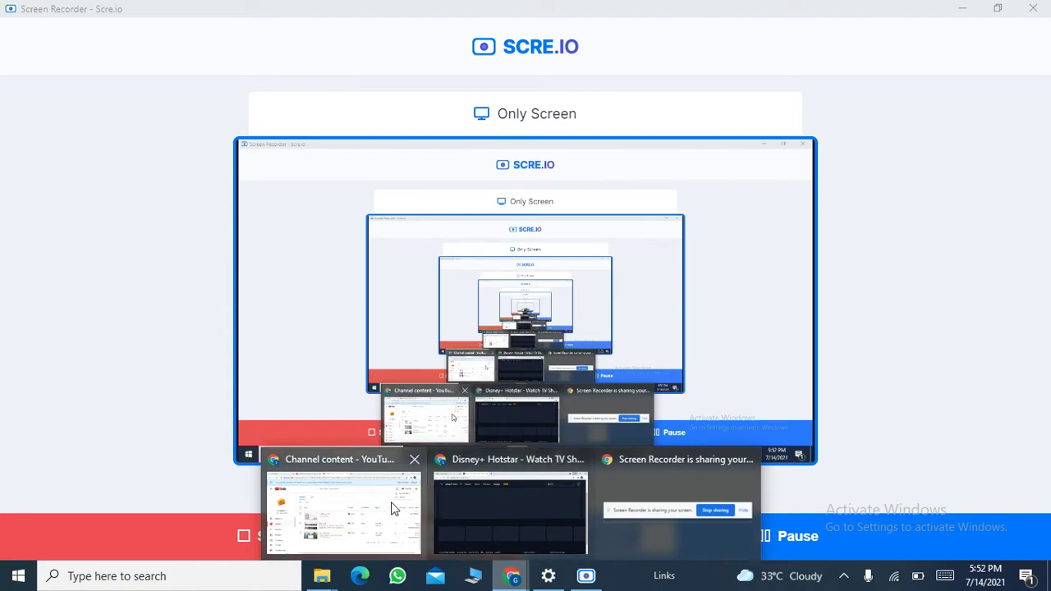
# Switch to YouTube Studio and open the 'please sub' video's details and watch page
pyautogui.click(391, 507)
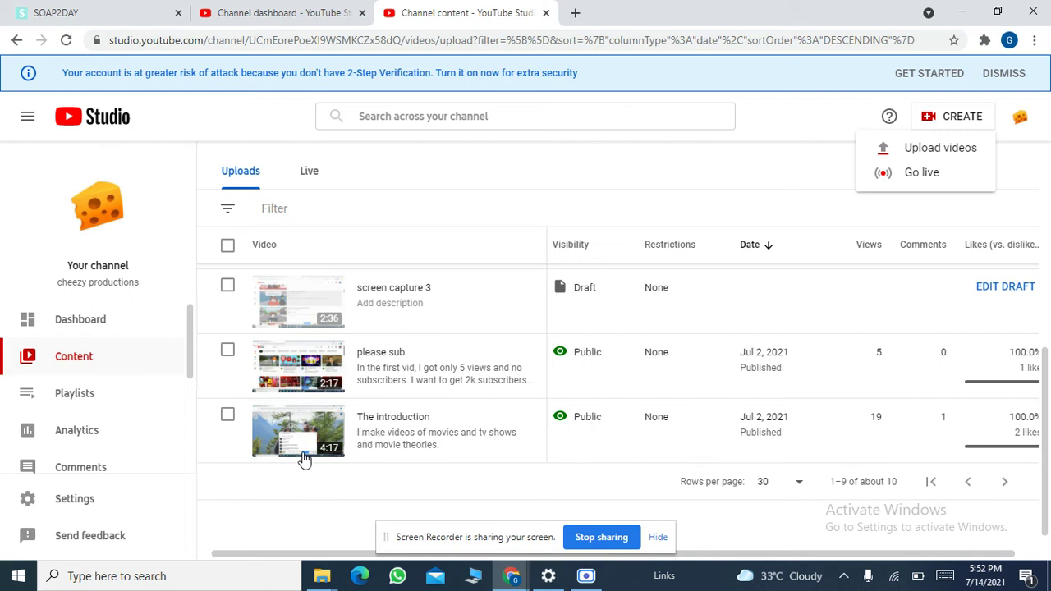
pyautogui.click(287, 384)
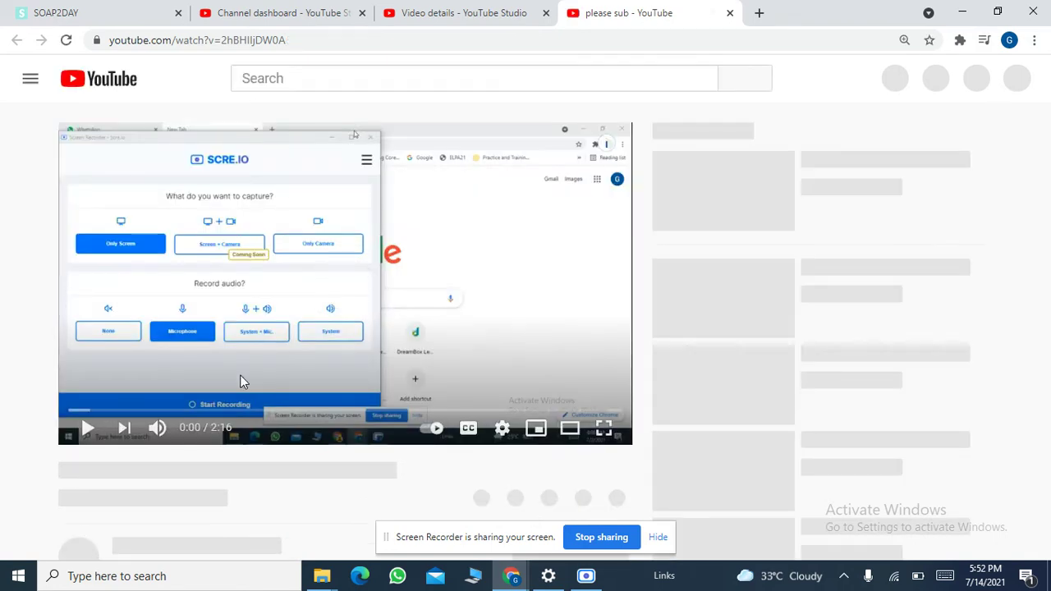
# Play 'please sub' briefly, pause at 0:04, and toggle English captions on then off
pyautogui.click(239, 374)
pyautogui.scroll(-1, 240, 374)
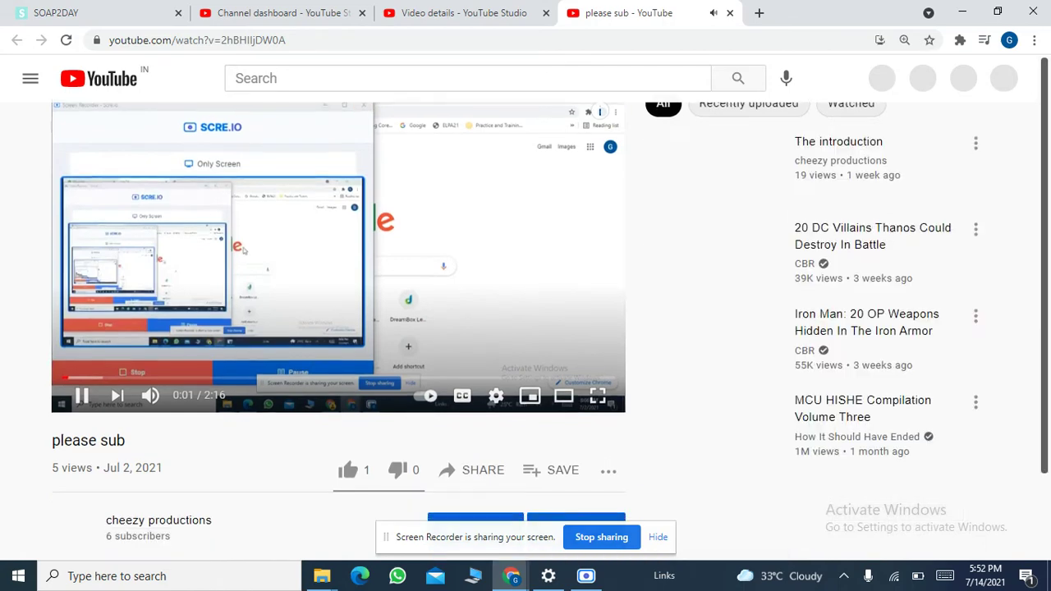
pyautogui.scroll(-1, 268, 279)
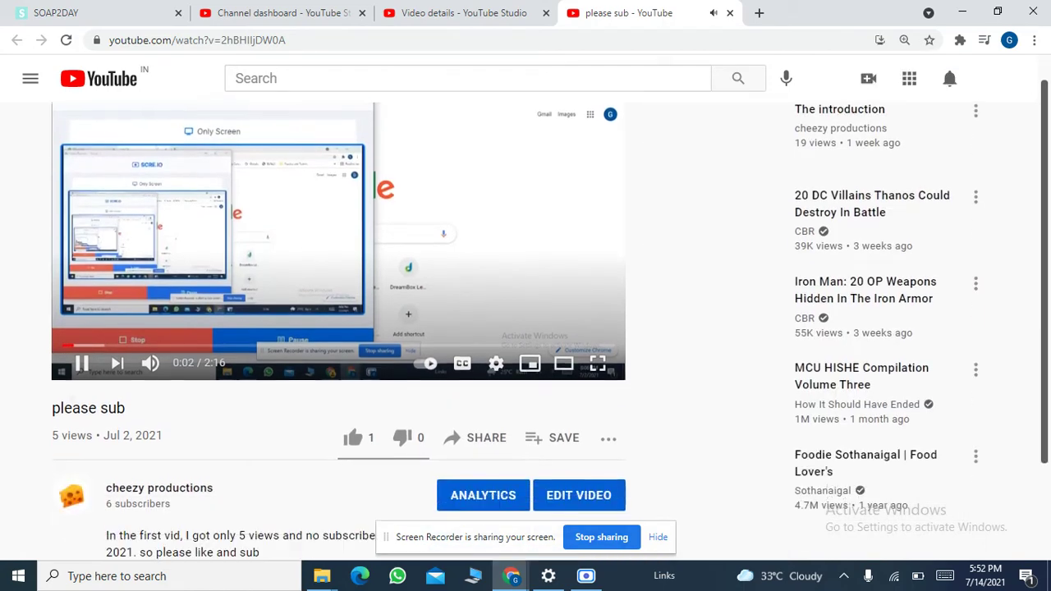
pyautogui.click(269, 248)
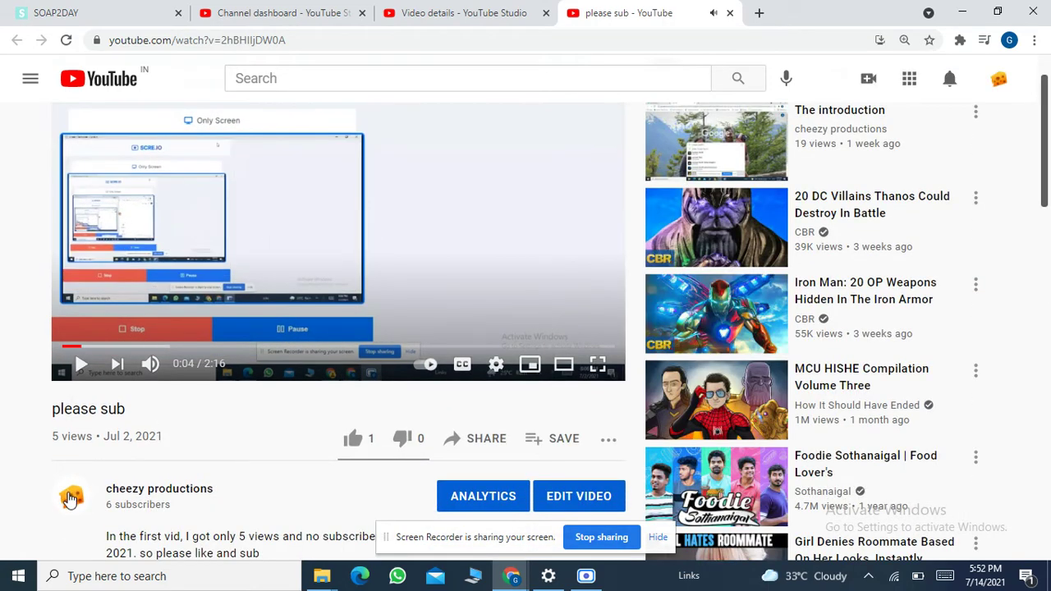
pyautogui.scroll(-1, 247, 368)
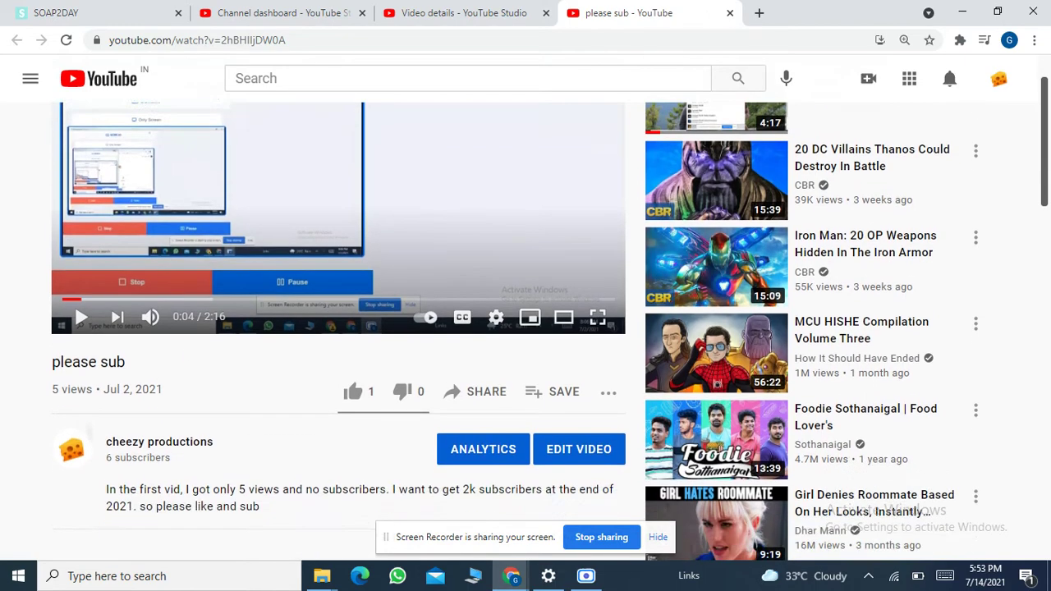
pyautogui.scroll(-1, 386, 328)
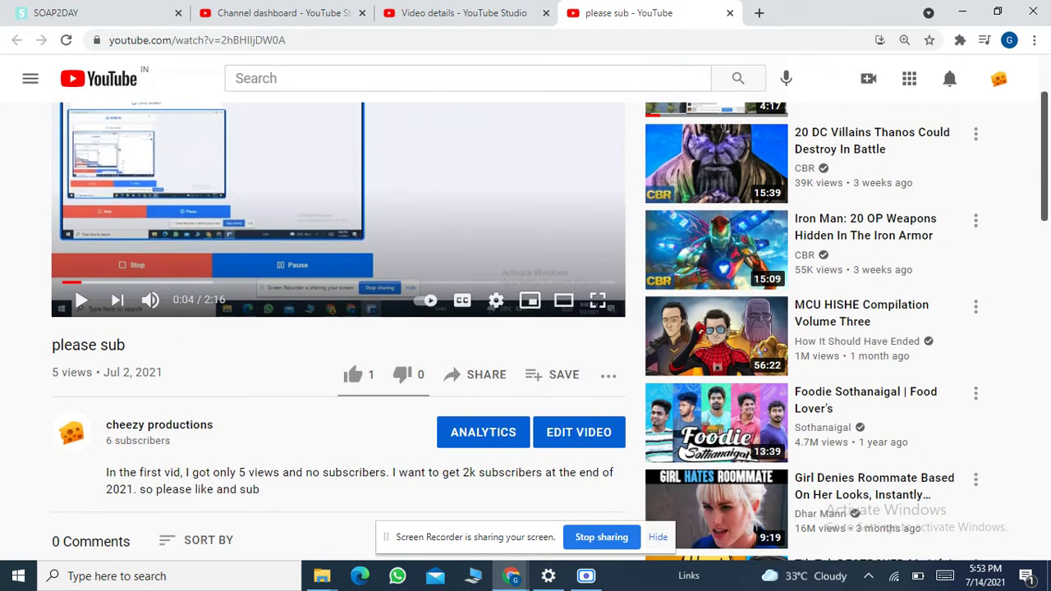
pyautogui.scroll(-2, 386, 329)
pyautogui.scroll(-1, 386, 329)
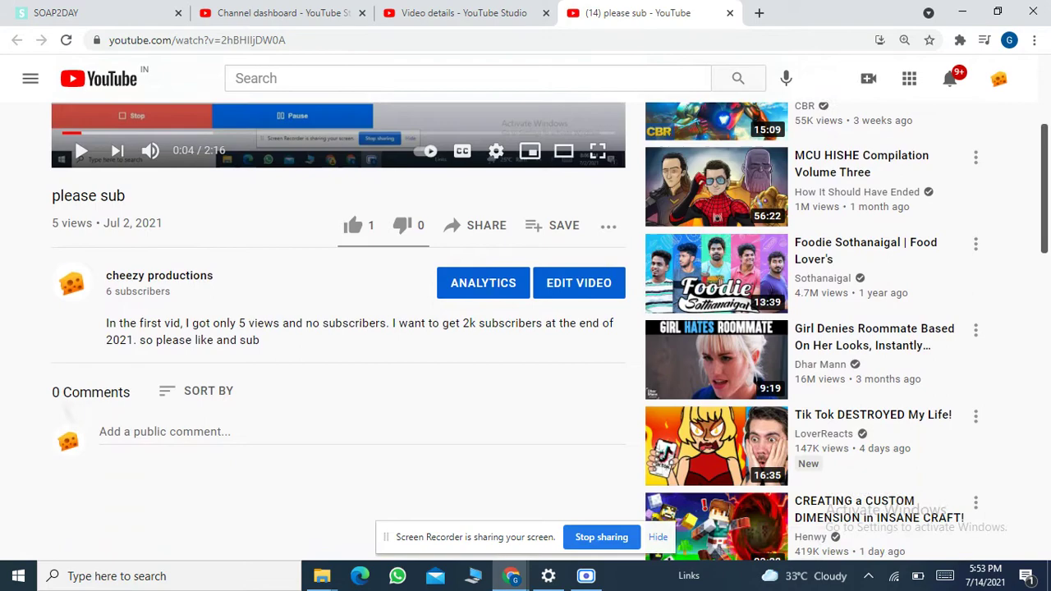
pyautogui.scroll(5, 386, 328)
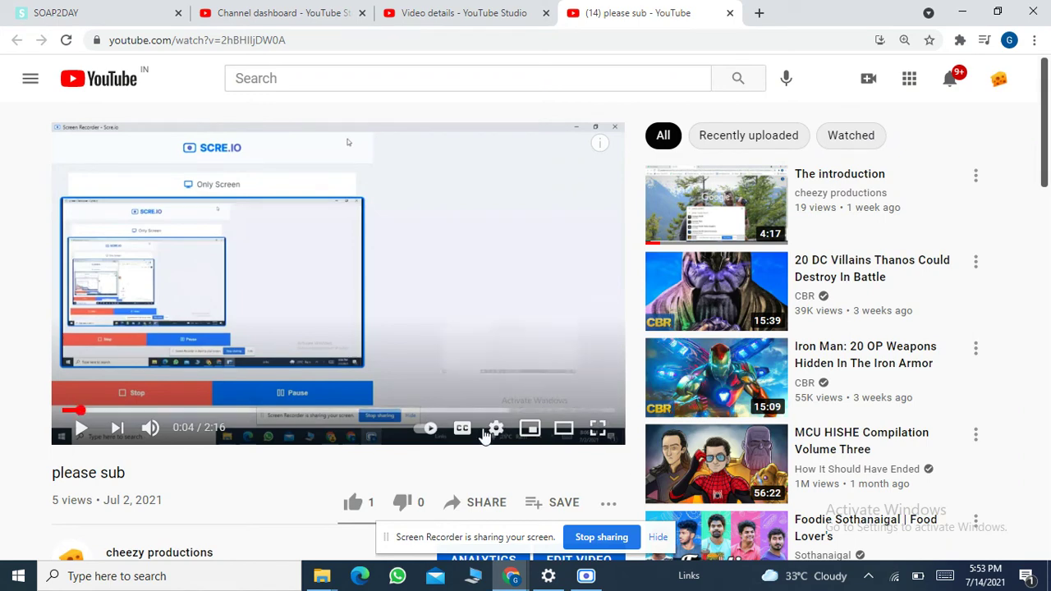
pyautogui.click(462, 428)
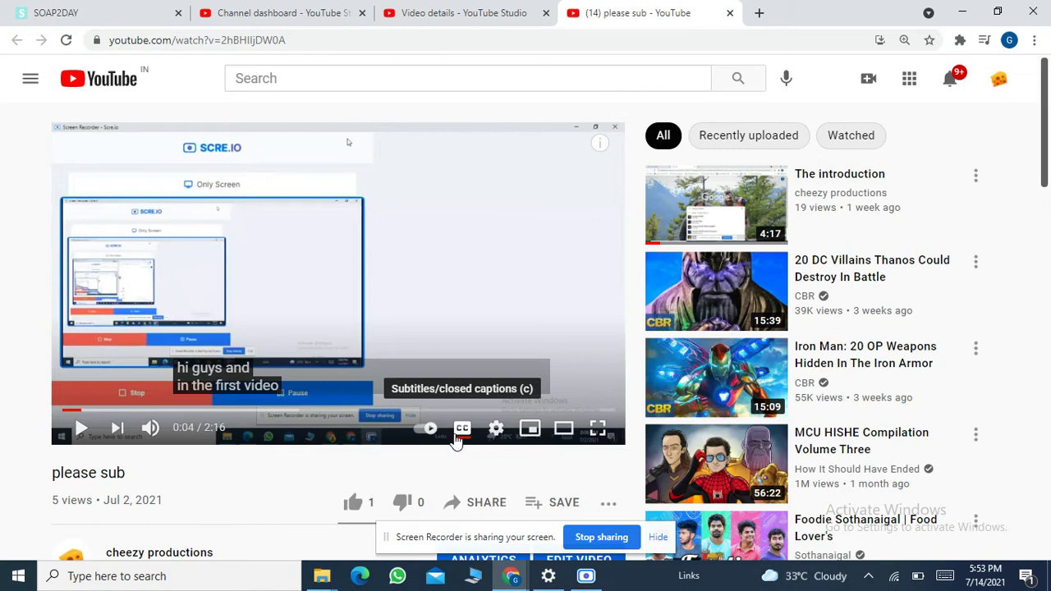
pyautogui.click(460, 433)
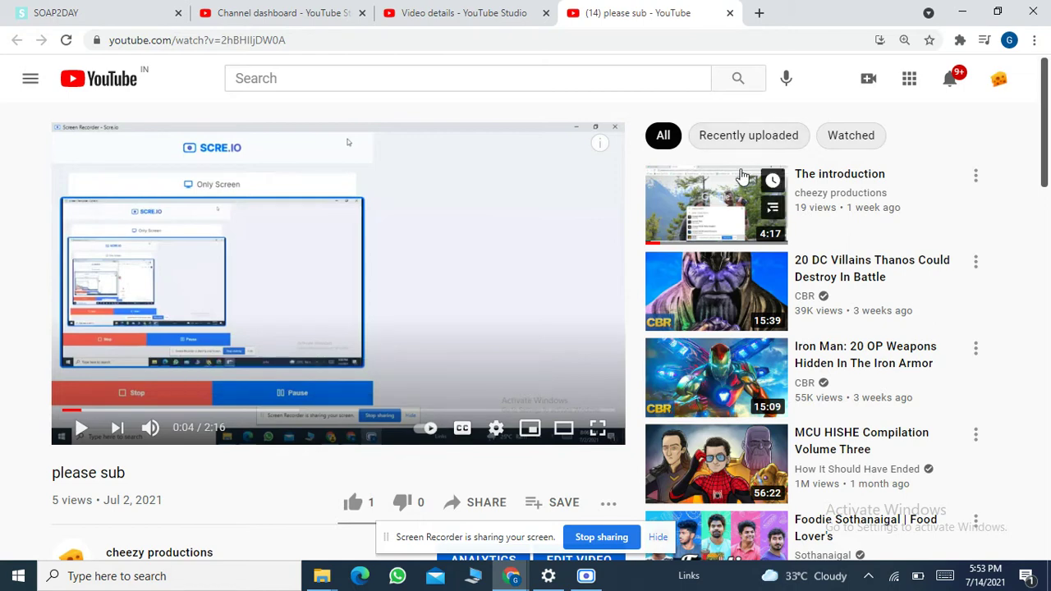
pyautogui.click(498, 77)
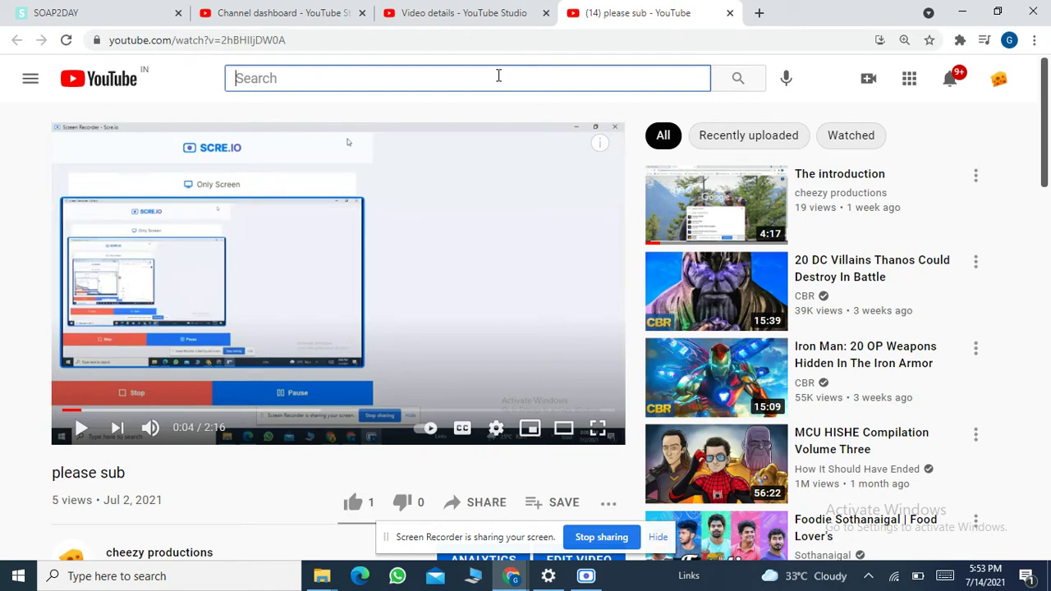
pyautogui.write('cheez')
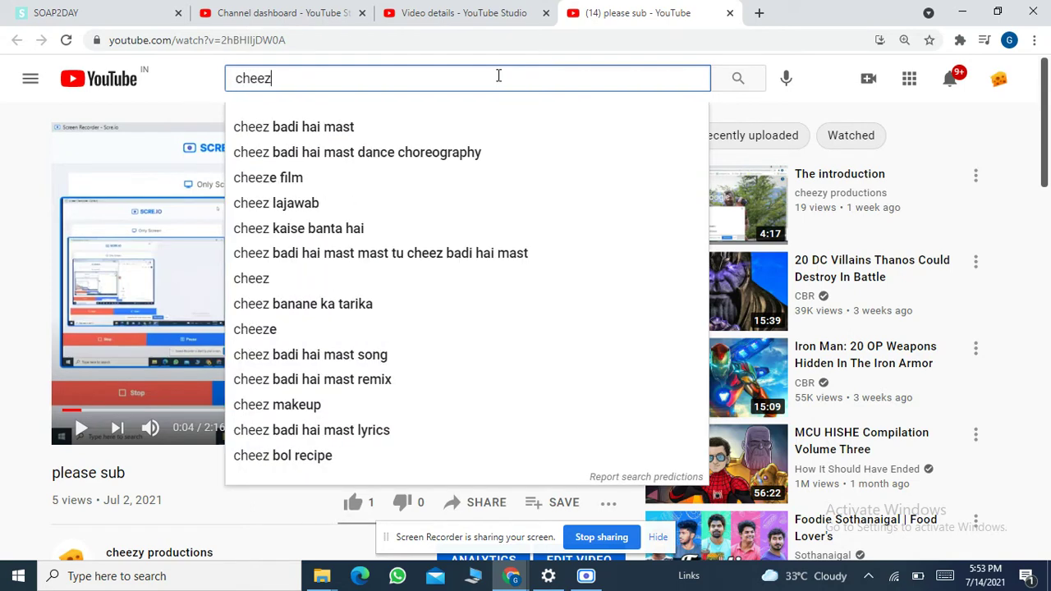
pyautogui.write('y pro')
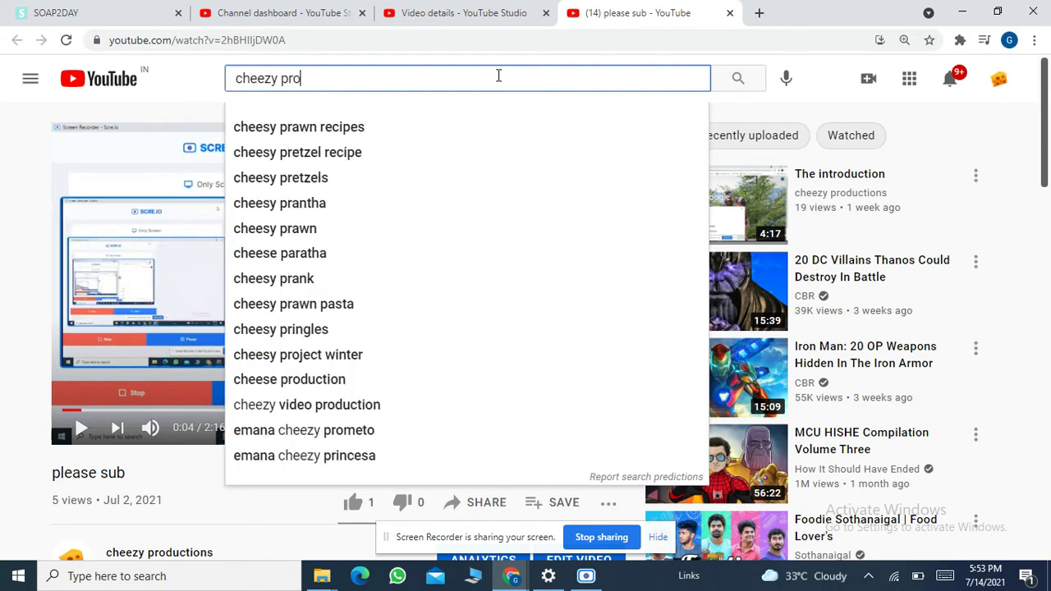
pyautogui.write('ductio')
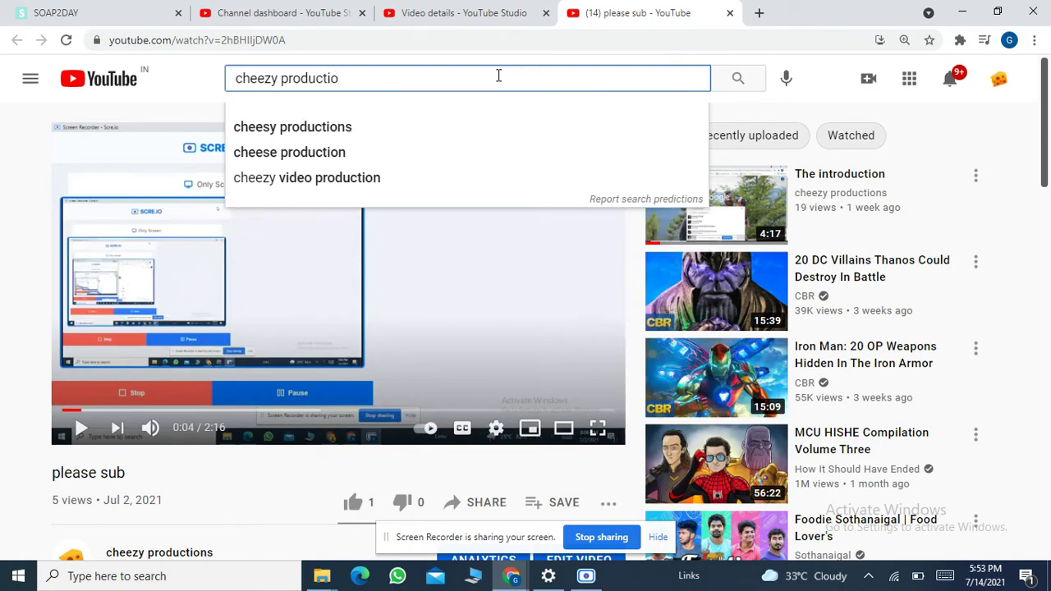
pyautogui.write('ns')
# Run a YouTube search for 'cheezy productions'
pyautogui.press('Return')
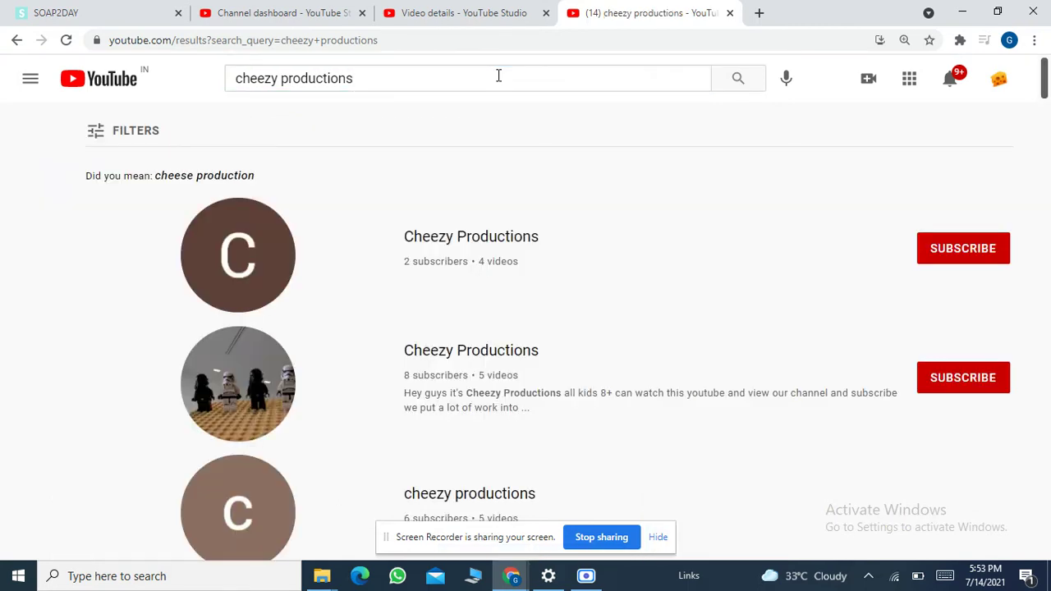
pyautogui.scroll(-3, 498, 247)
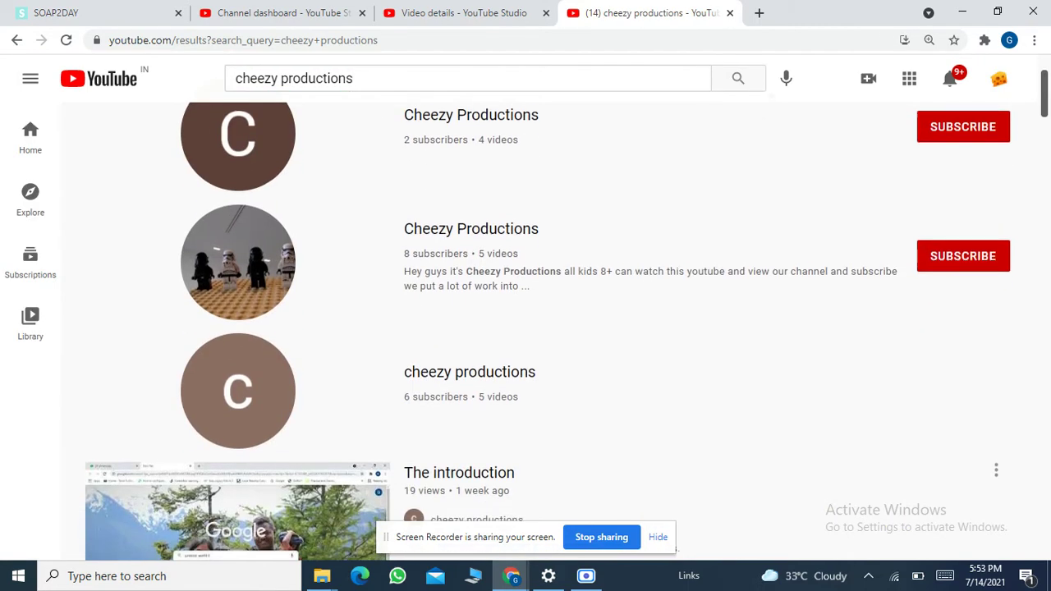
pyautogui.scroll(-2, 498, 246)
pyautogui.scroll(-1, 499, 247)
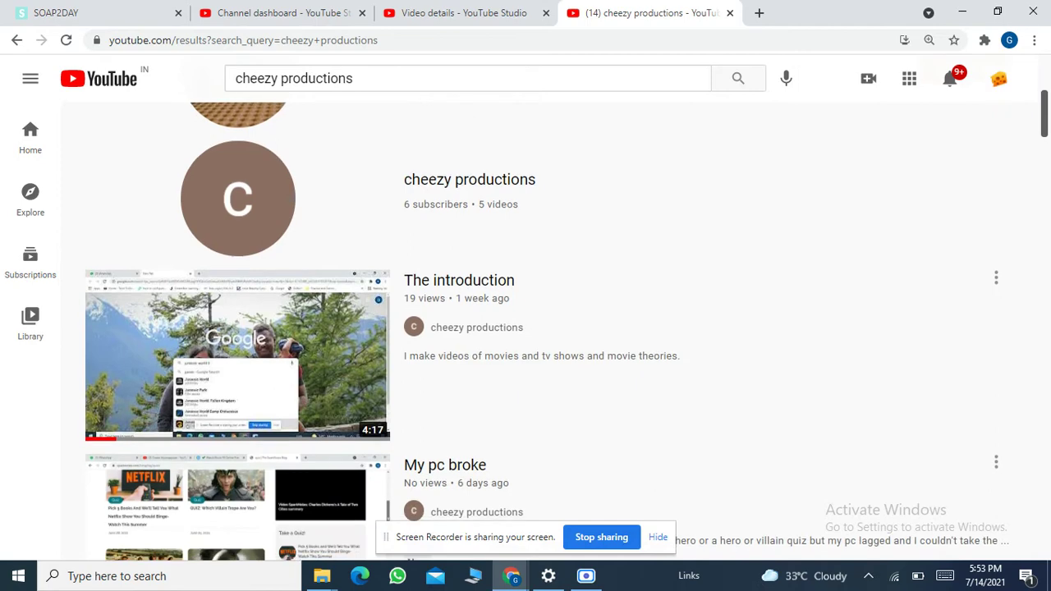
pyautogui.scroll(-2, 498, 247)
pyautogui.scroll(-1, 498, 246)
pyautogui.scroll(2, 498, 246)
pyautogui.scroll(3, 499, 246)
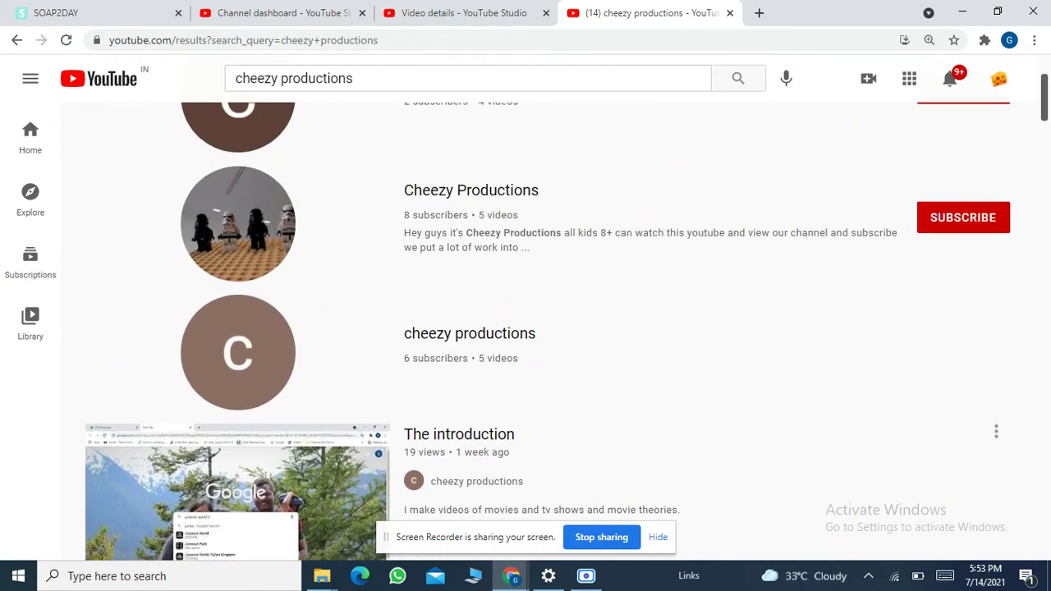
pyautogui.scroll(1, 499, 246)
pyautogui.scroll(-2, 498, 246)
pyautogui.scroll(-3, 498, 246)
pyautogui.scroll(-2, 499, 246)
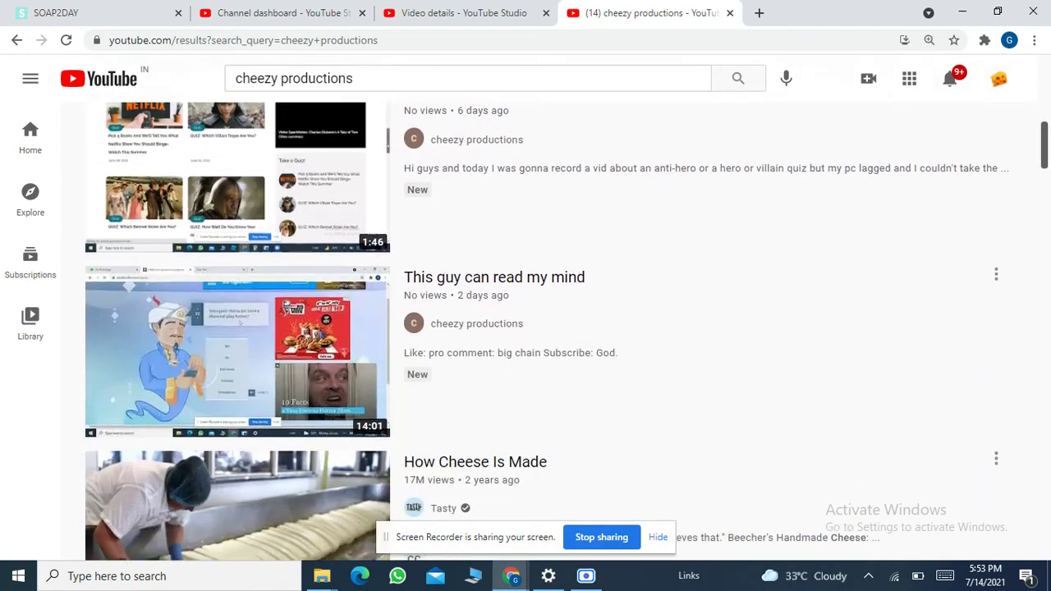
pyautogui.scroll(-3, 499, 247)
pyautogui.scroll(-1, 499, 246)
pyautogui.scroll(1, 499, 247)
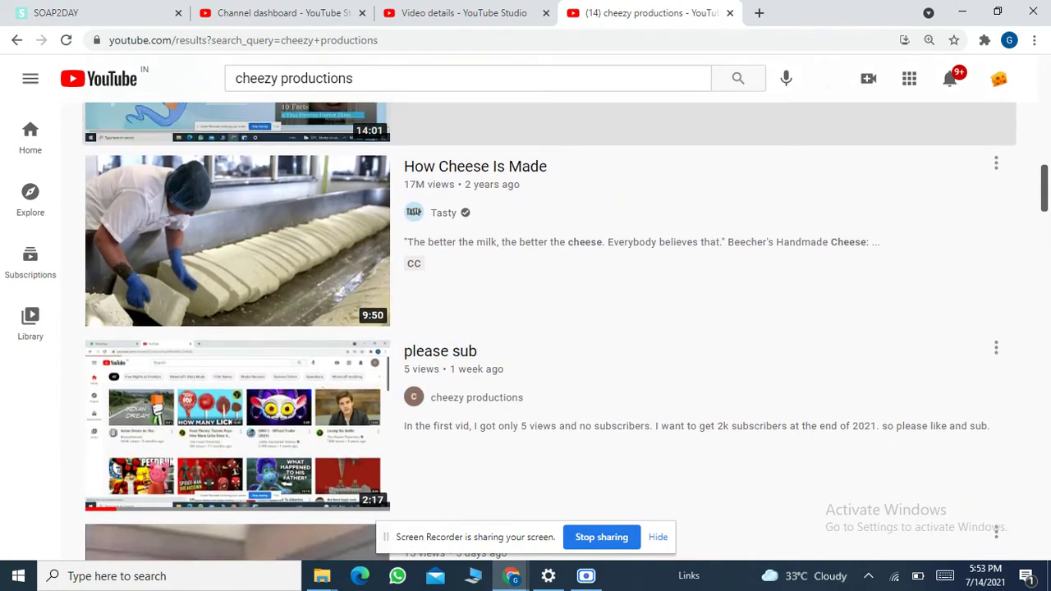
pyautogui.scroll(-1, 499, 246)
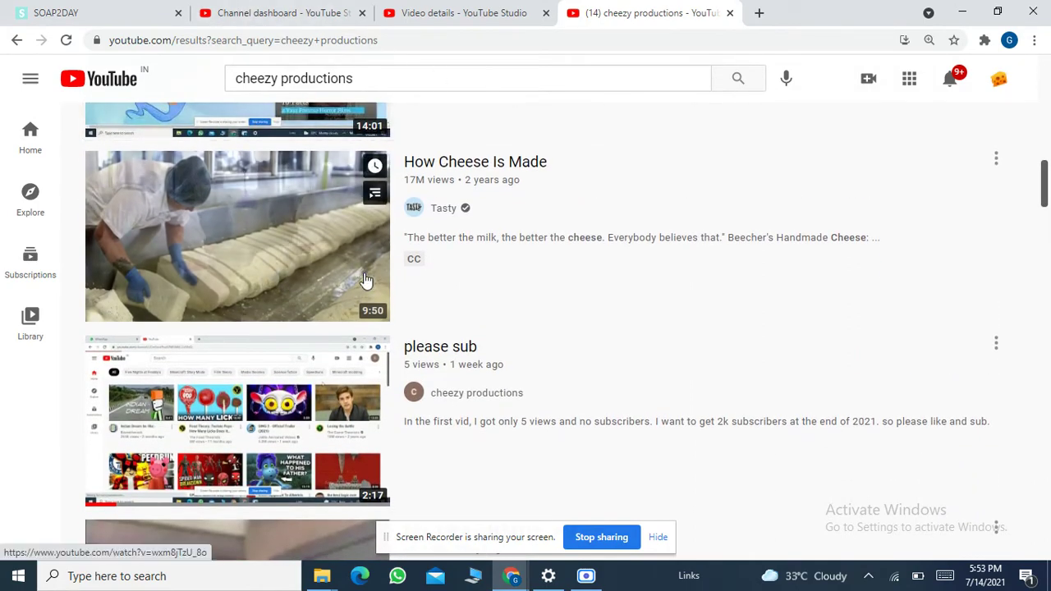
pyautogui.scroll(-3, 367, 279)
pyautogui.scroll(1, 366, 280)
pyautogui.scroll(-1, 367, 280)
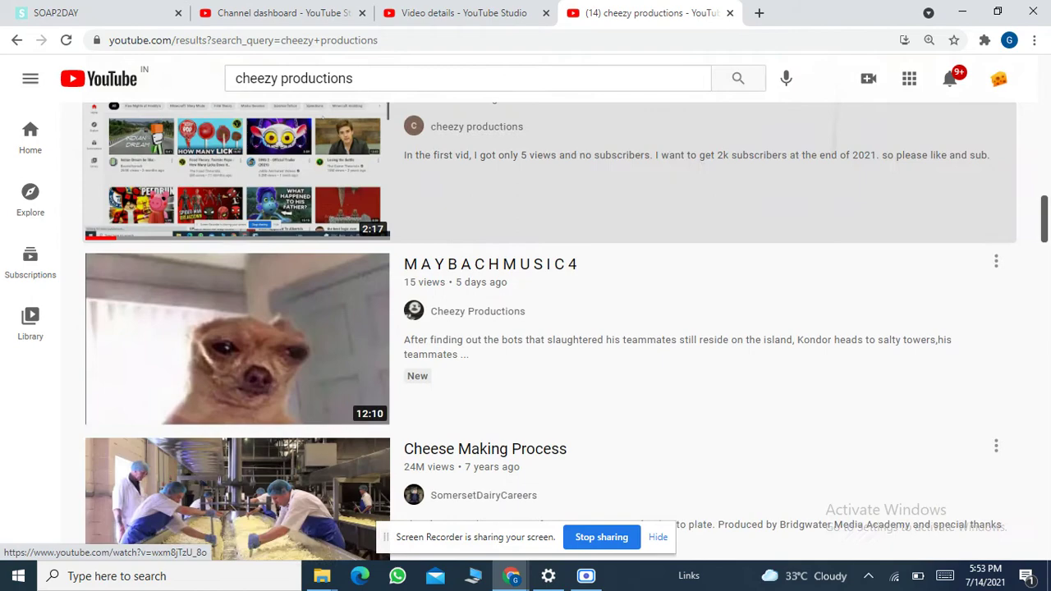
pyautogui.scroll(2, 498, 328)
pyautogui.scroll(2, 499, 328)
pyautogui.scroll(-1, 498, 328)
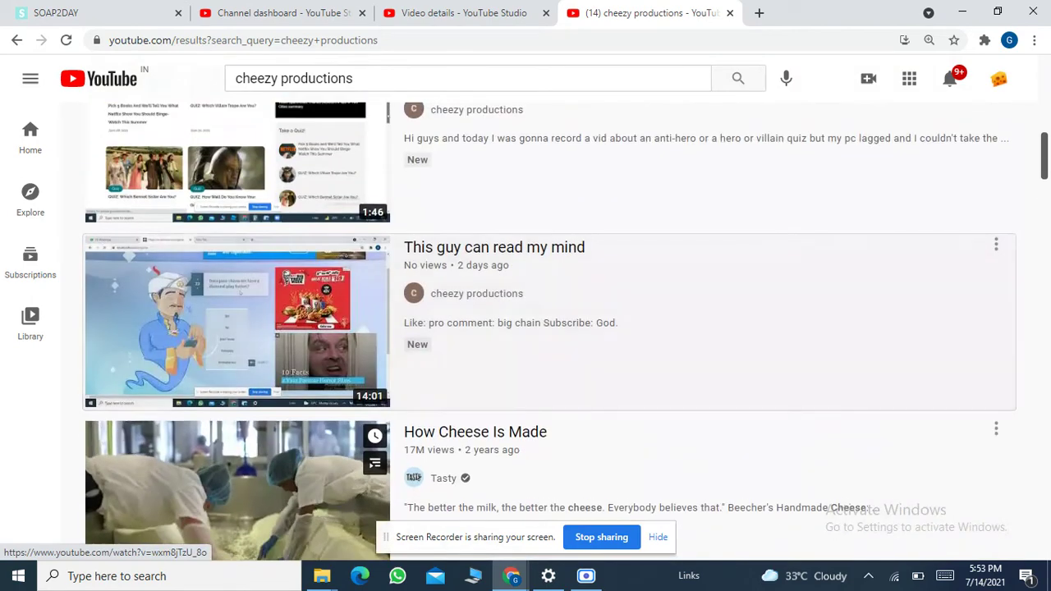
pyautogui.scroll(2, 366, 279)
pyautogui.scroll(1, 366, 279)
pyautogui.scroll(1, 367, 279)
pyautogui.scroll(-1, 366, 279)
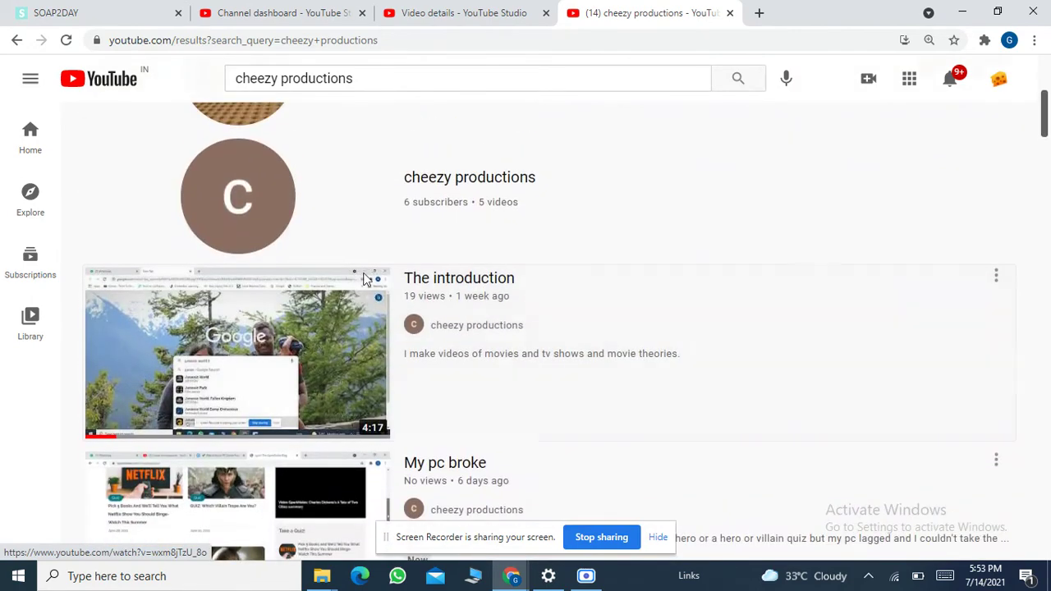
pyautogui.scroll(4, 312, 194)
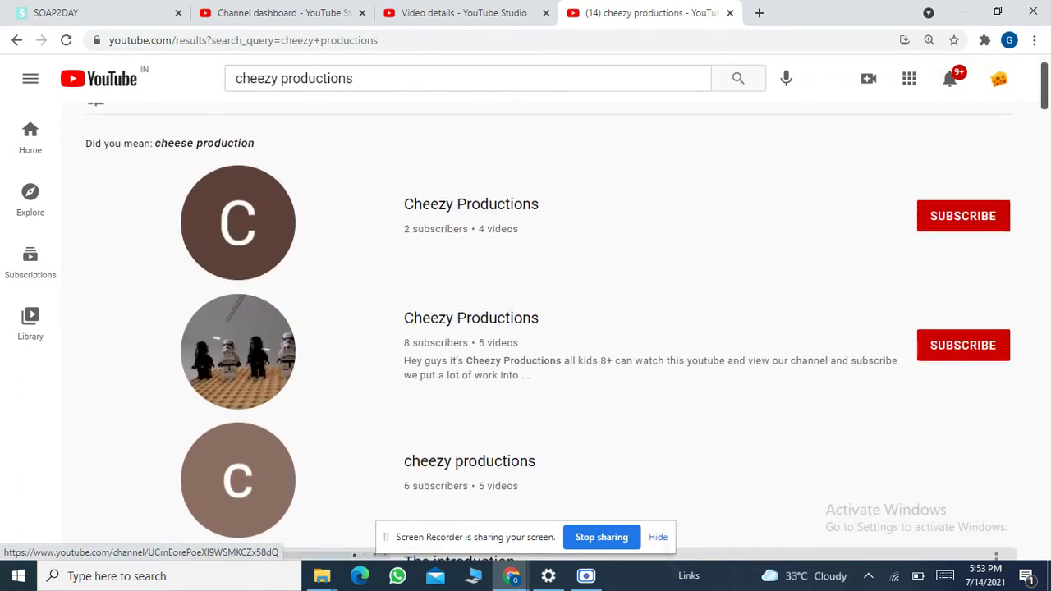
pyautogui.scroll(1, 312, 193)
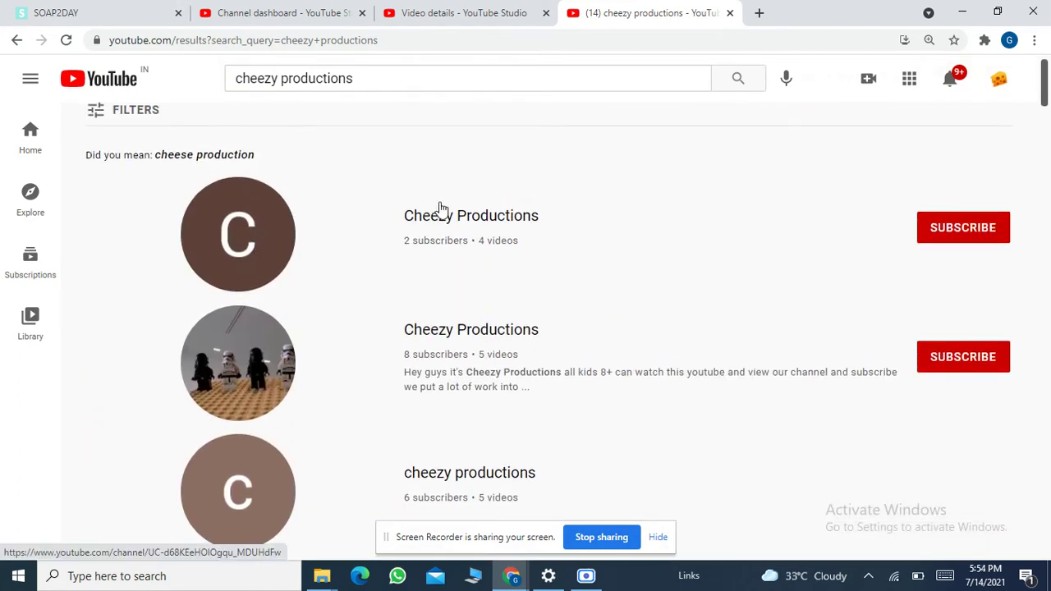
pyautogui.scroll(-1, 312, 246)
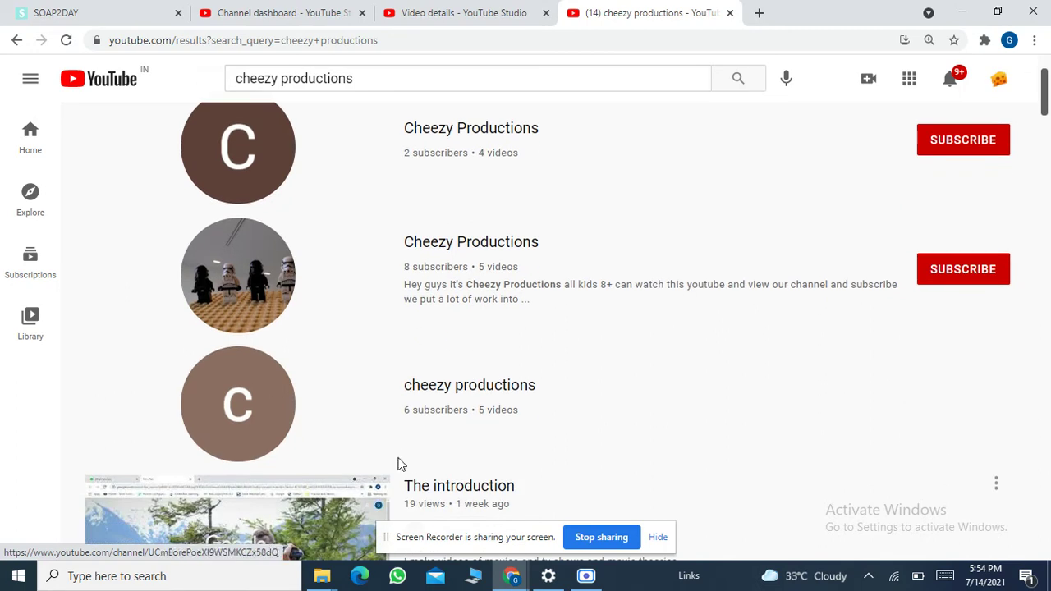
# Open the 6-subscriber cheezy productions channel and check its featured video's More menu
pyautogui.click(372, 431)
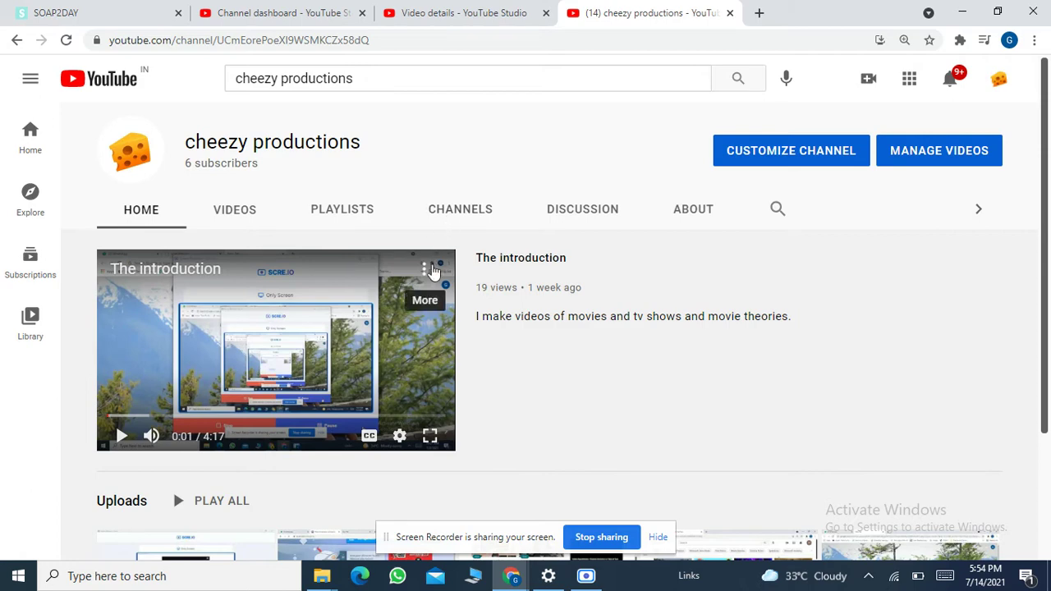
pyautogui.click(433, 267)
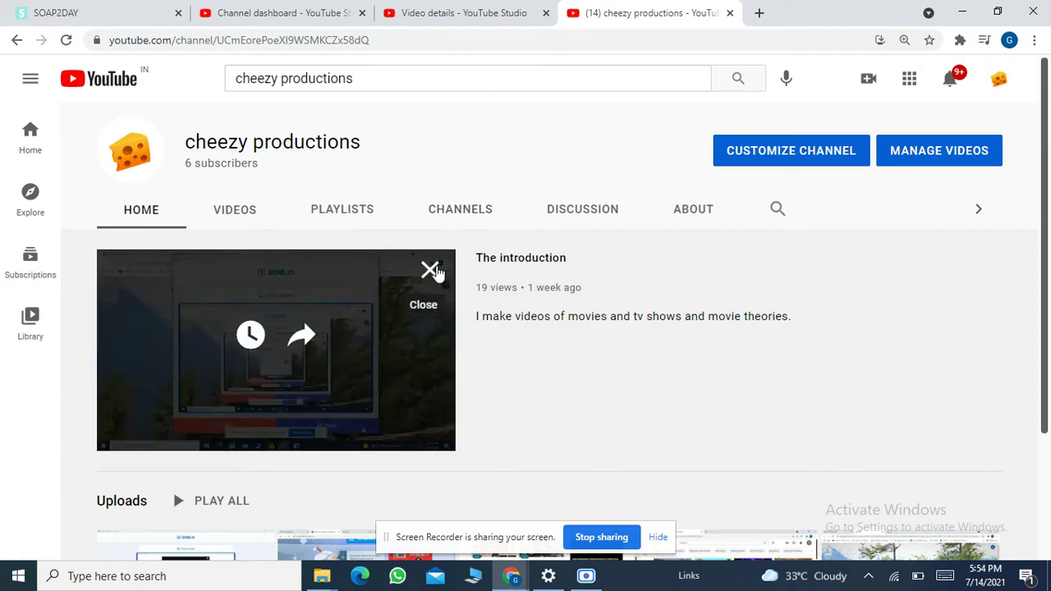
pyautogui.click(428, 271)
pyautogui.scroll(-2, 721, 423)
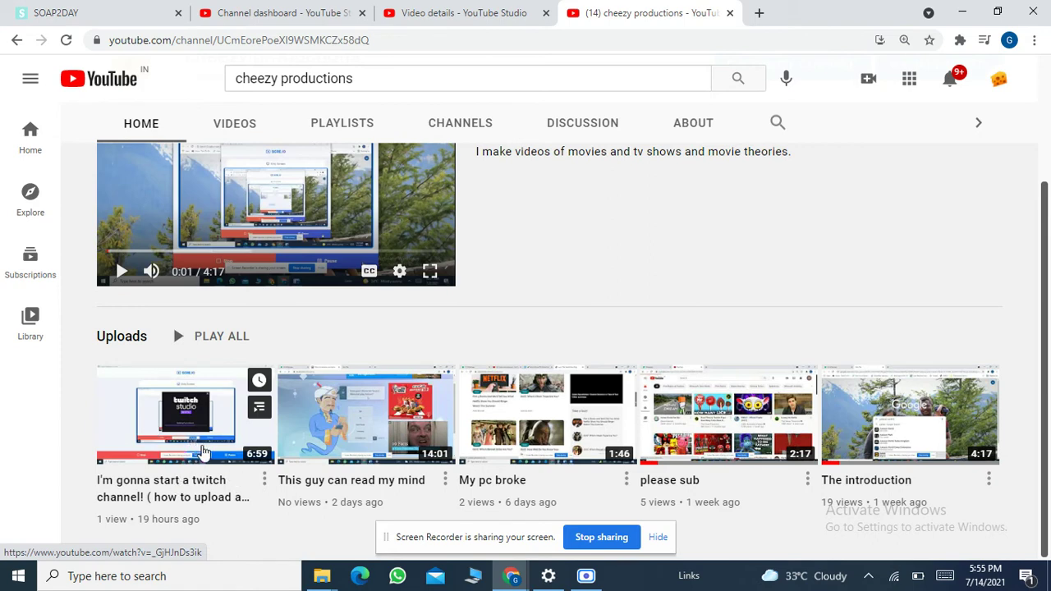
pyautogui.moveTo(321, 576)
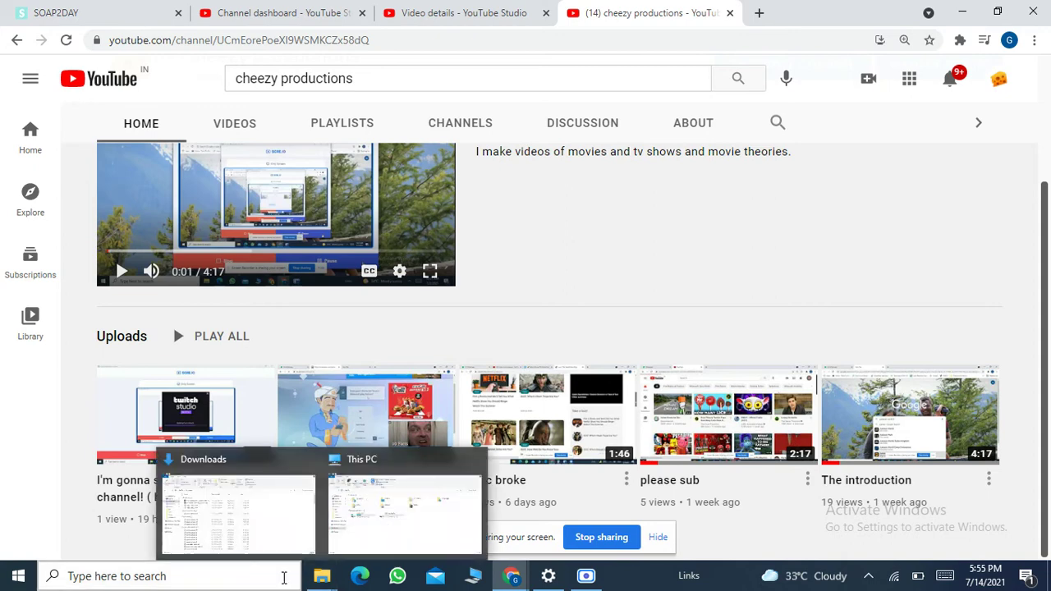
# Search Windows for 'twitch' and launch the Twitch Studio app
pyautogui.click(172, 575)
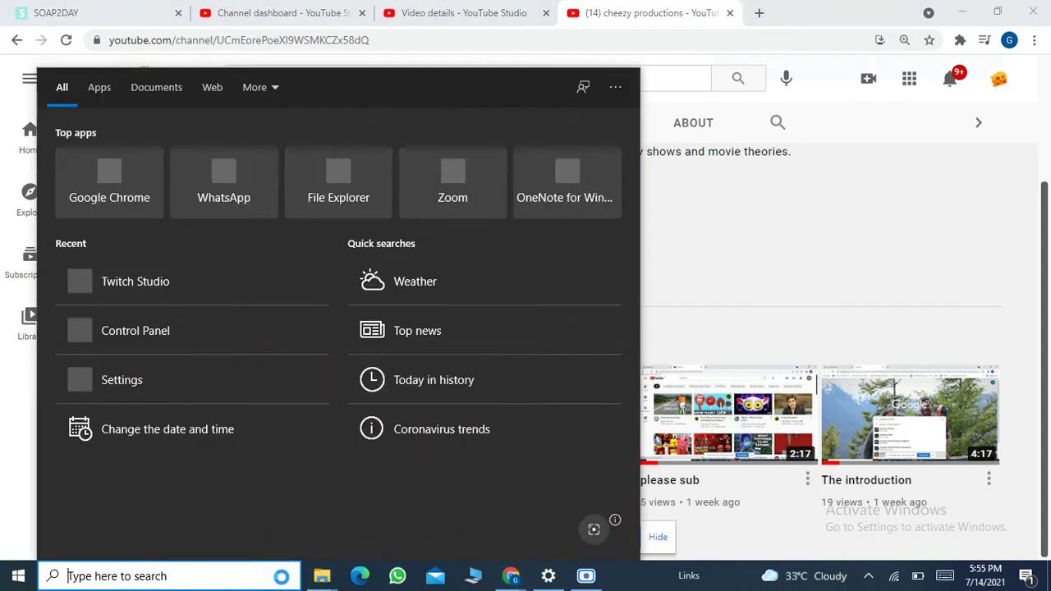
pyautogui.write('twitc')
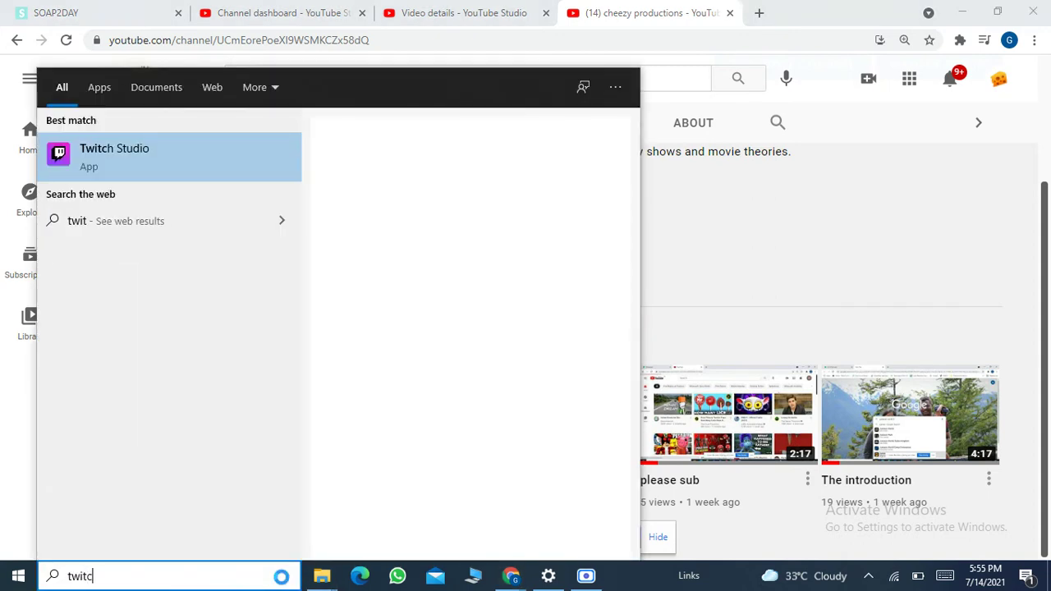
pyautogui.write('h')
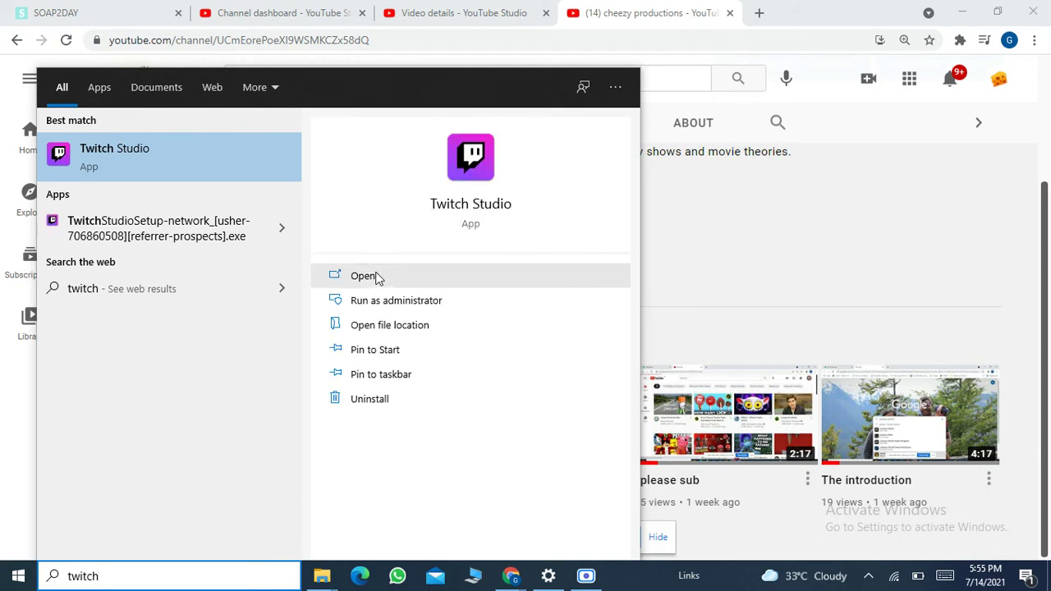
pyautogui.click(380, 279)
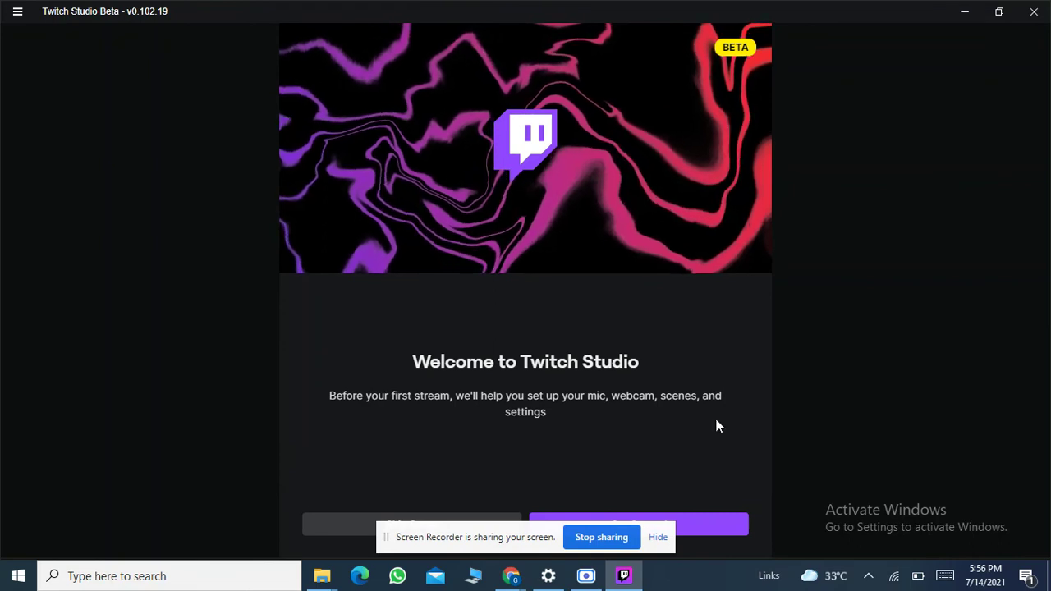
# Hide Twitch Studio's screen-sharing notice
pyautogui.click(658, 537)
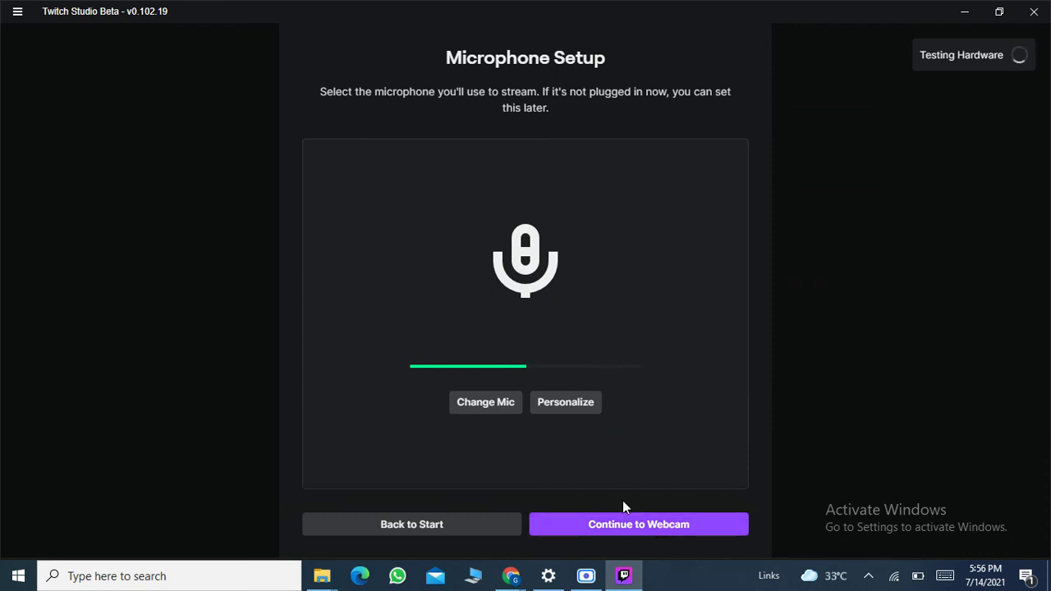
pyautogui.click(586, 576)
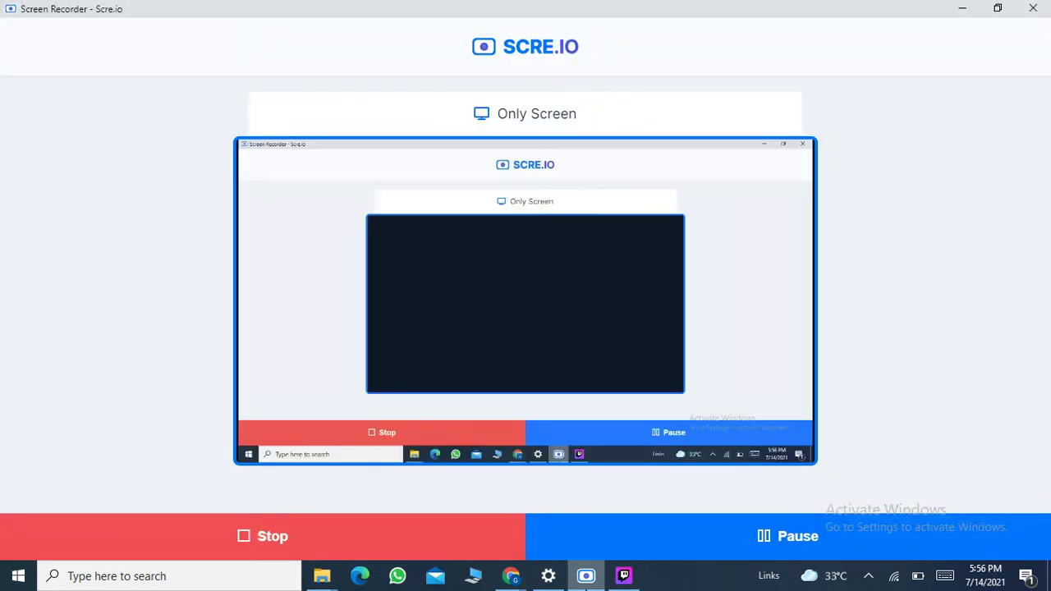